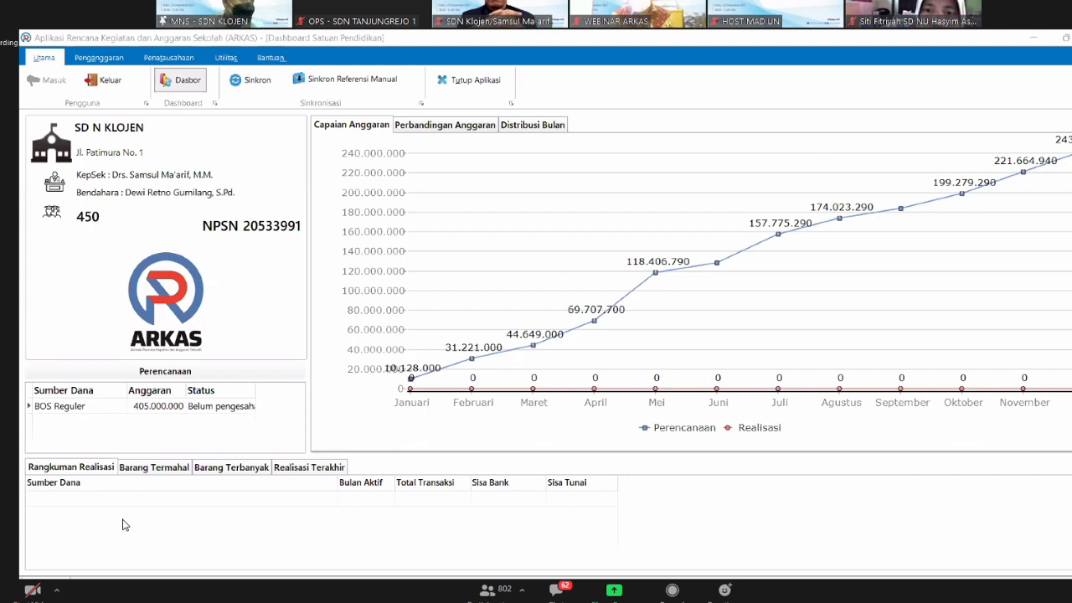
- Open the Penanggung Jawab data to view the school's responsible officials for January to December
mouse_move(636, 514)
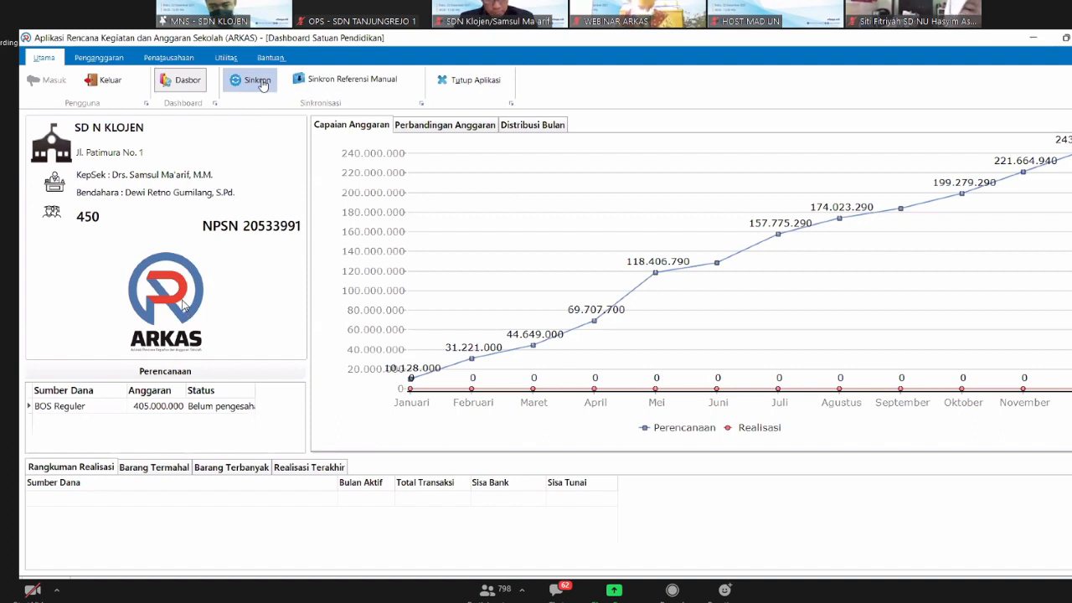
left_click(101, 59)
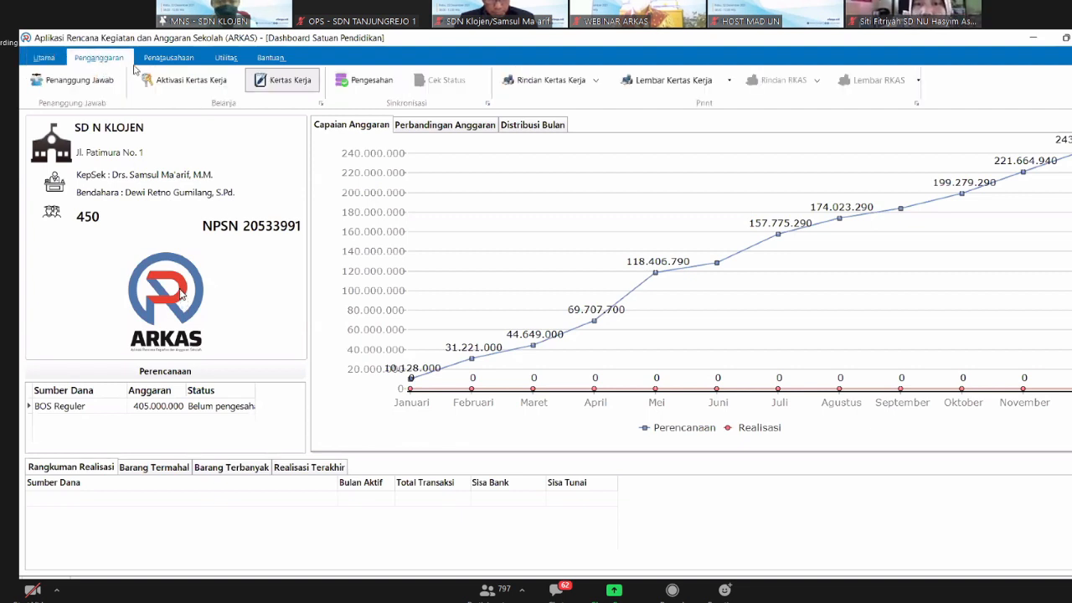
left_click(185, 84)
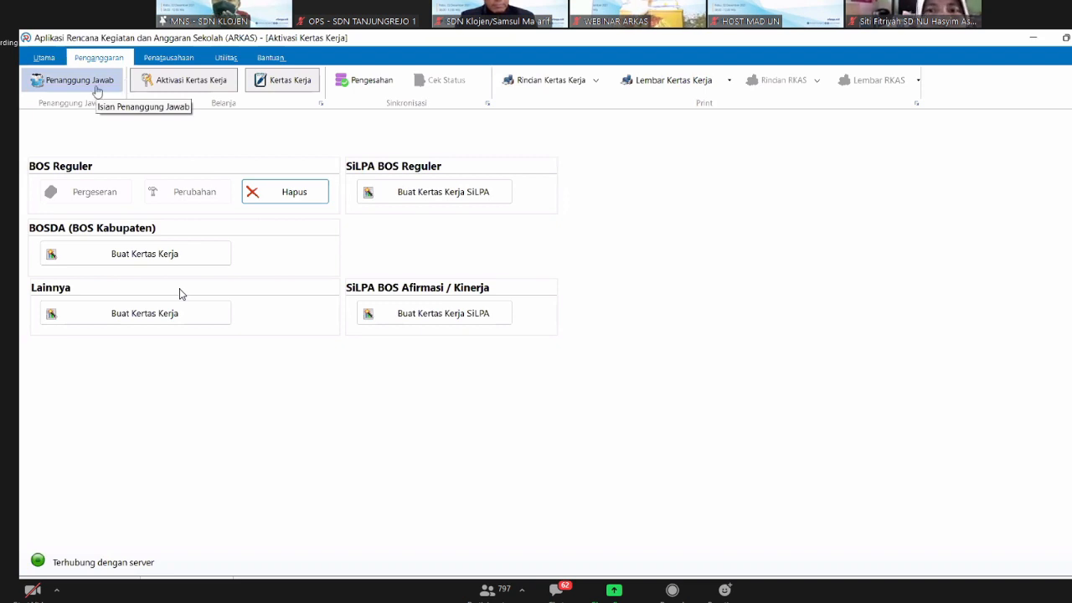
left_click(97, 91)
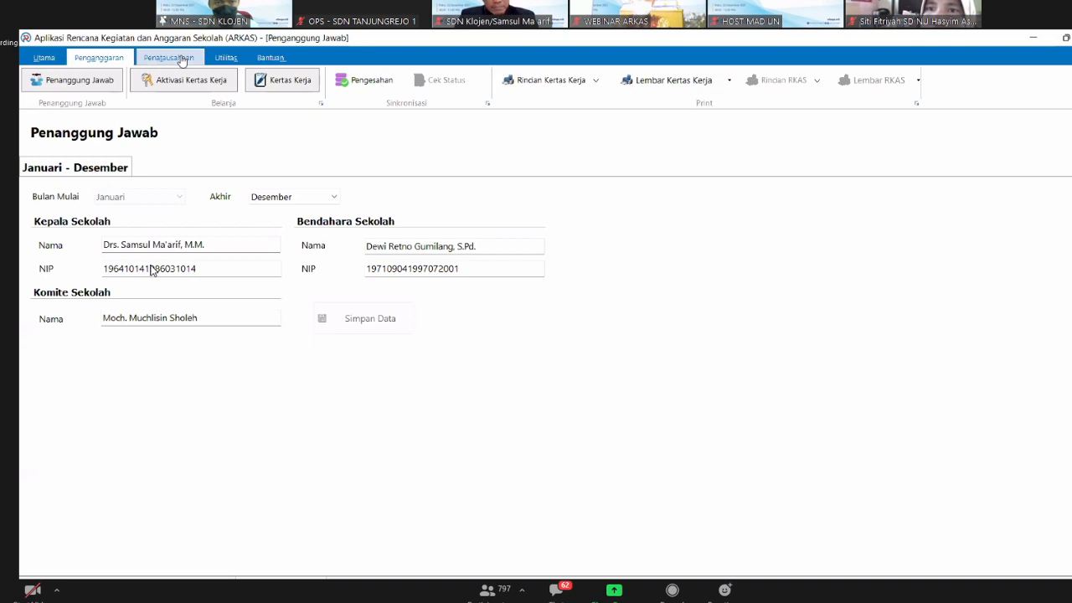
- Create a BOSDA (BOS Kabupaten) worksheet with an initial 2021 disbursement amount of 405.000.000
left_click(164, 87)
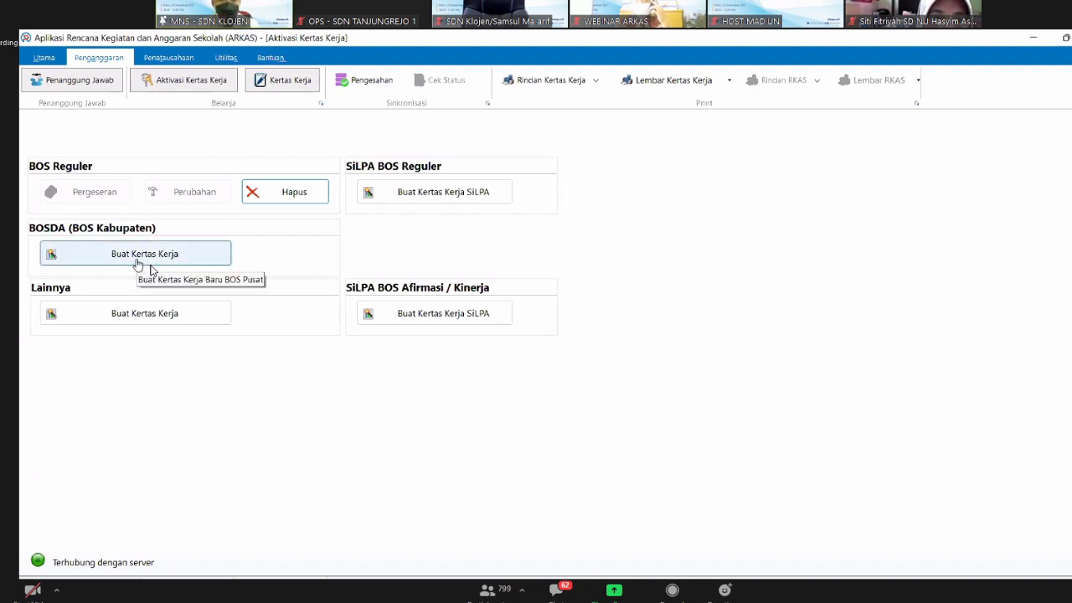
left_click(139, 260)
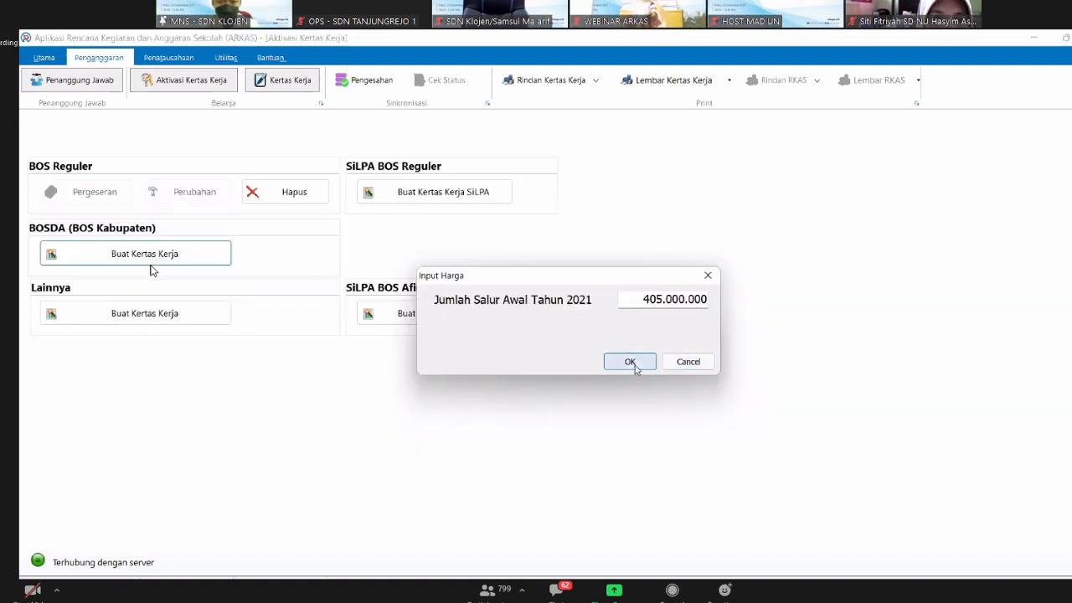
left_click(629, 363)
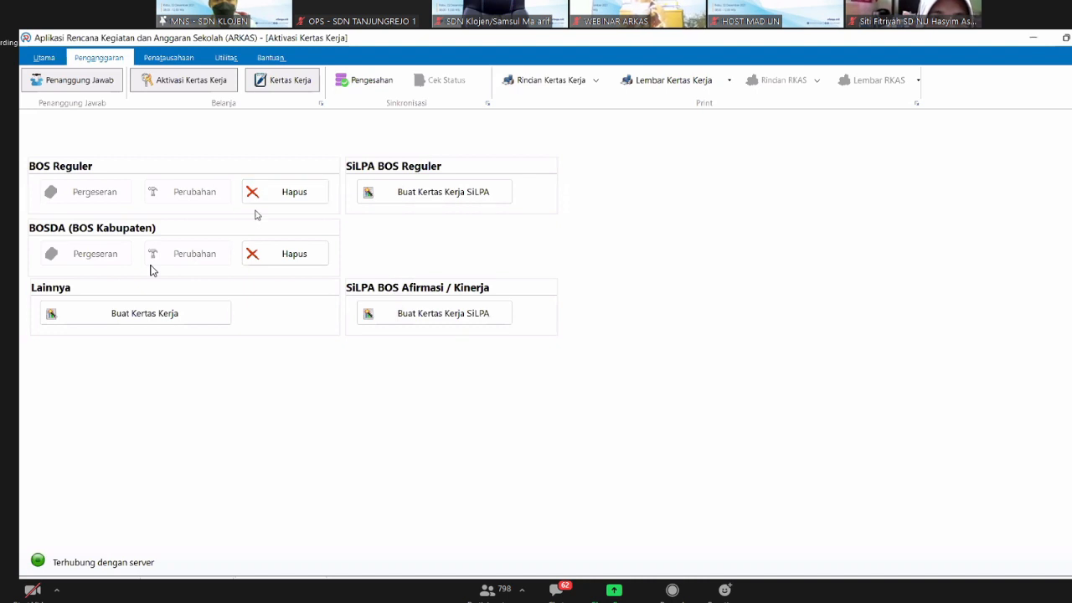
- Open the Kertas Kerja for BOS Reguler and select Sub Program 03.02 Pengembangan Perpustakaan at its beginning
left_click(276, 84)
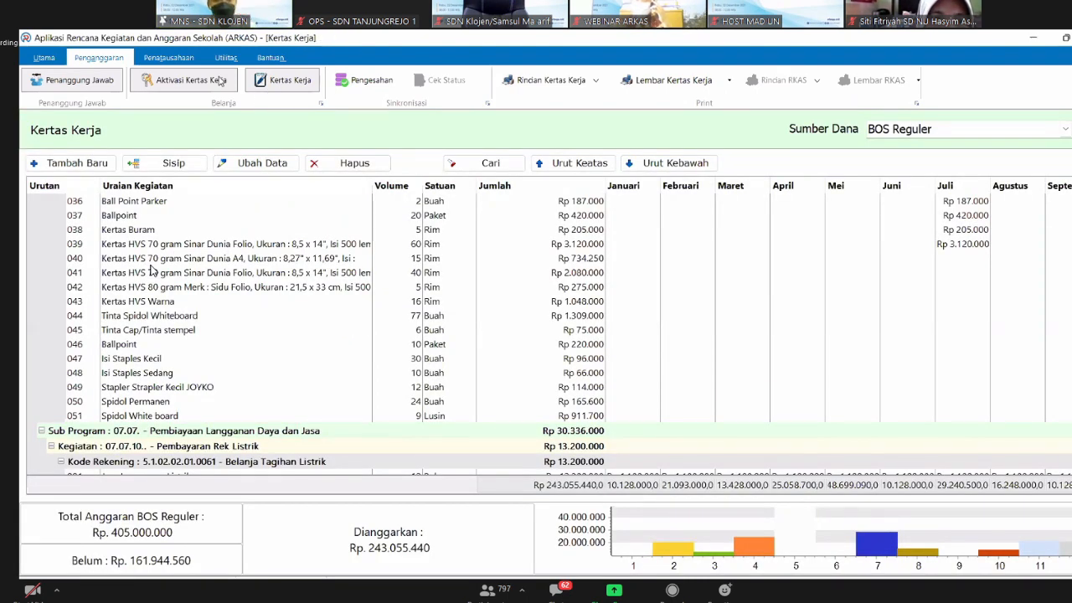
scroll(153, 269, "up", 15)
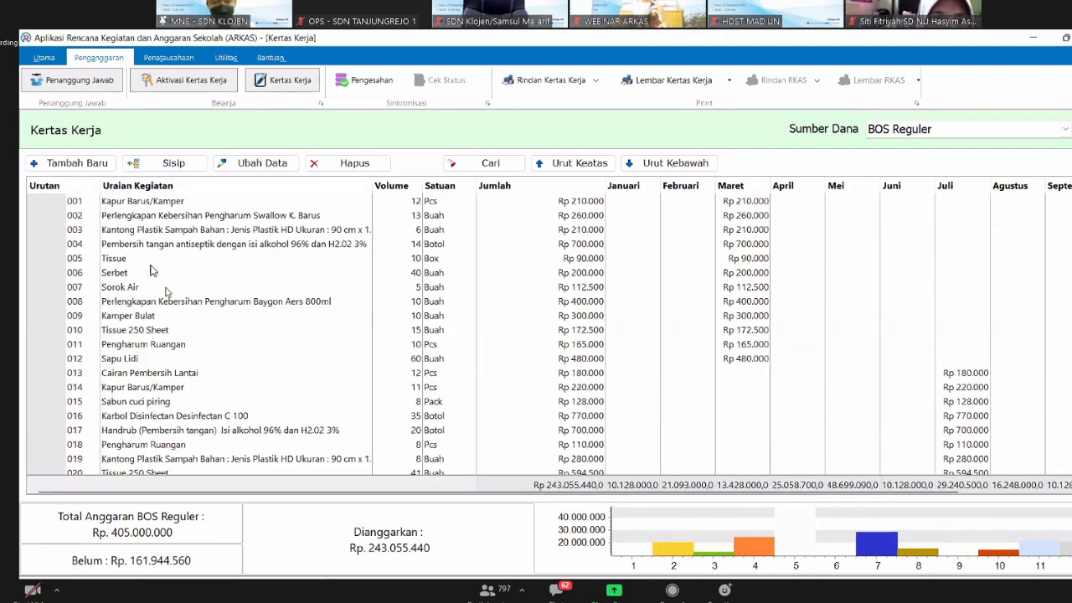
scroll(151, 270, "up", 12)
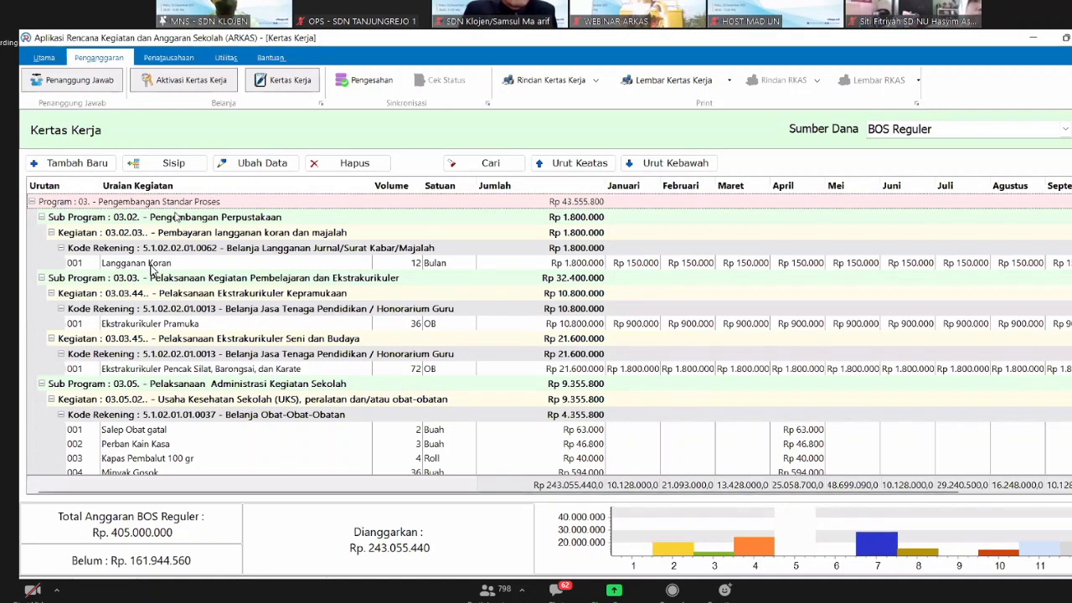
left_click(173, 218)
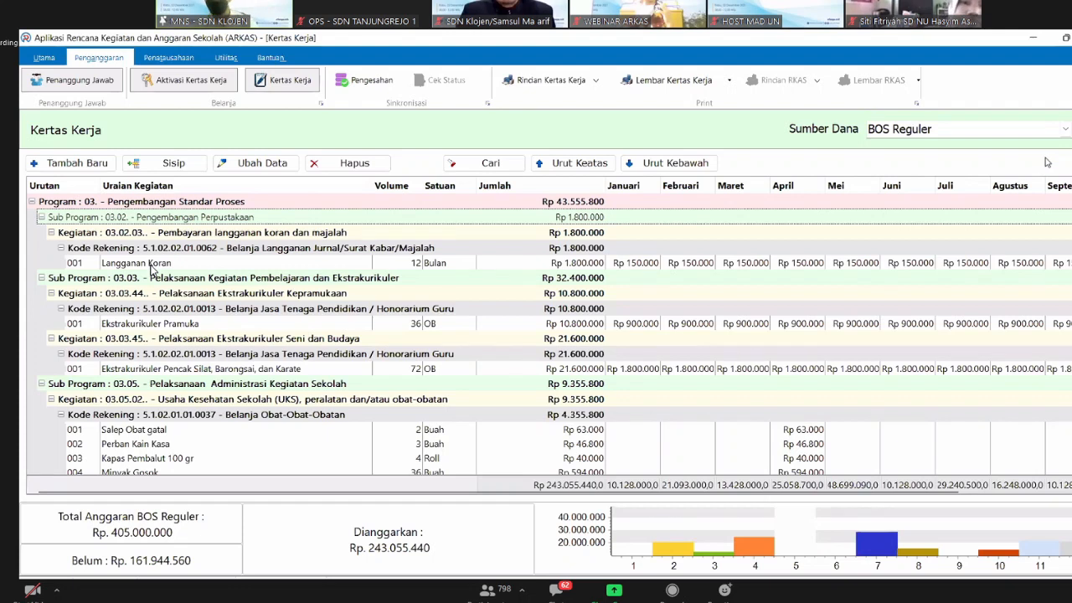
- Check which funding sources are offered under Sumber Dana for the worksheet
left_click(1064, 130)
left_click(1064, 131)
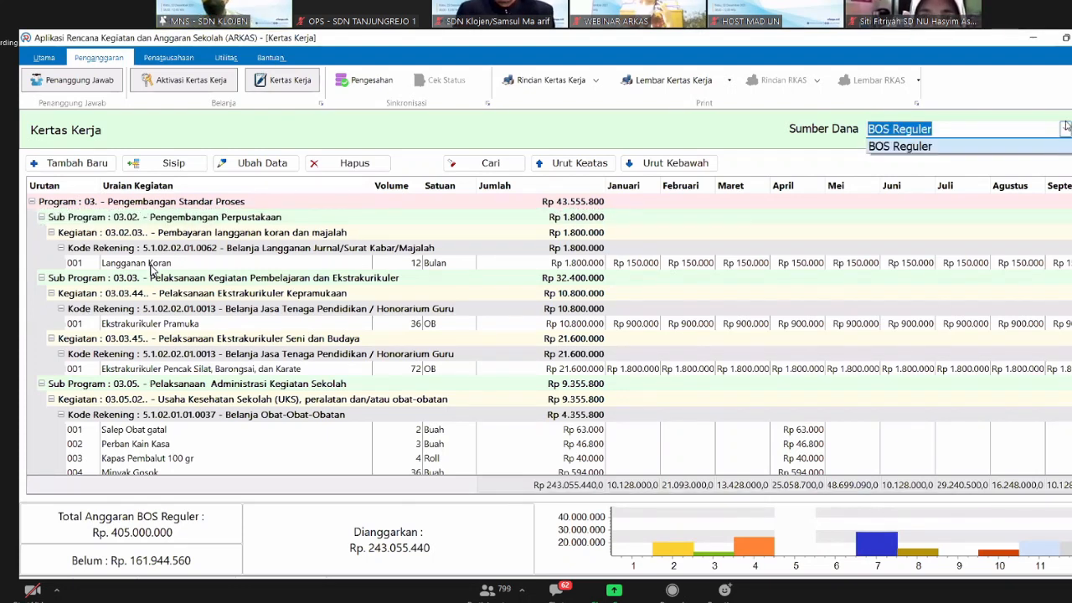
left_click(1065, 128)
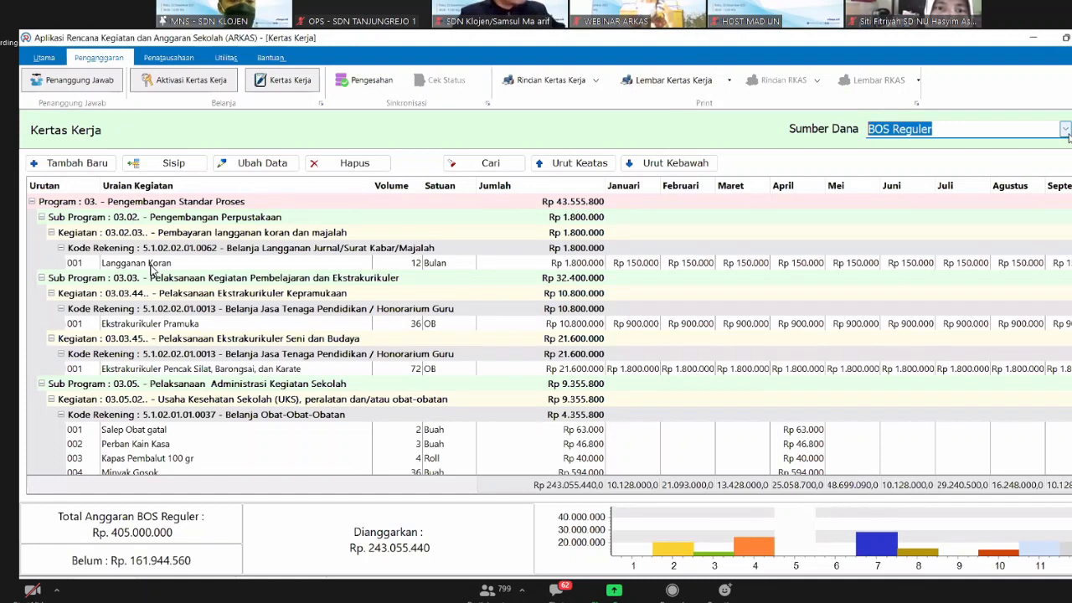
left_click(142, 203)
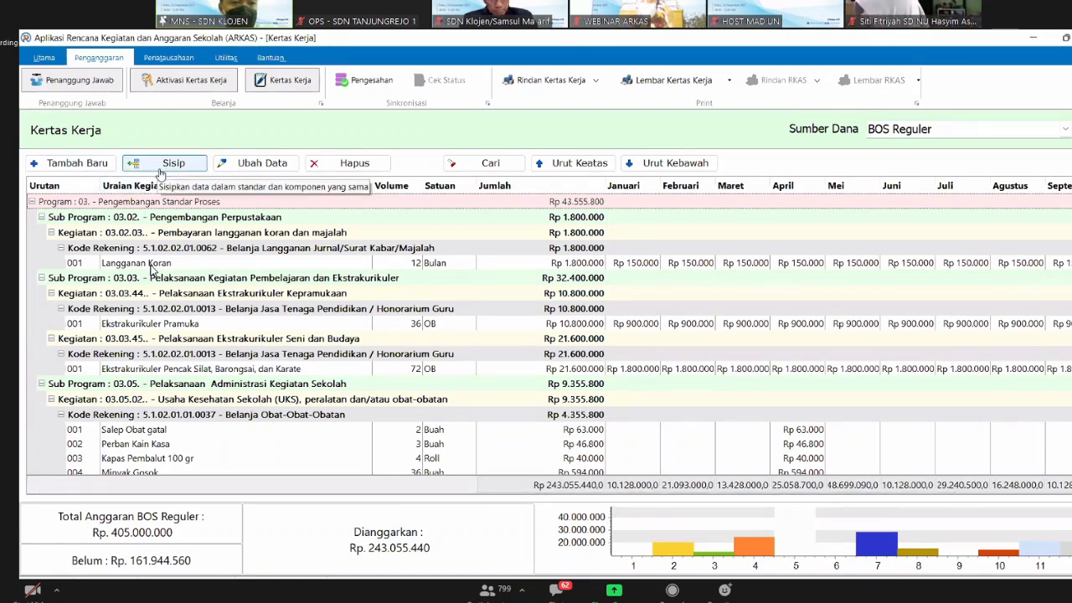
left_click(159, 167)
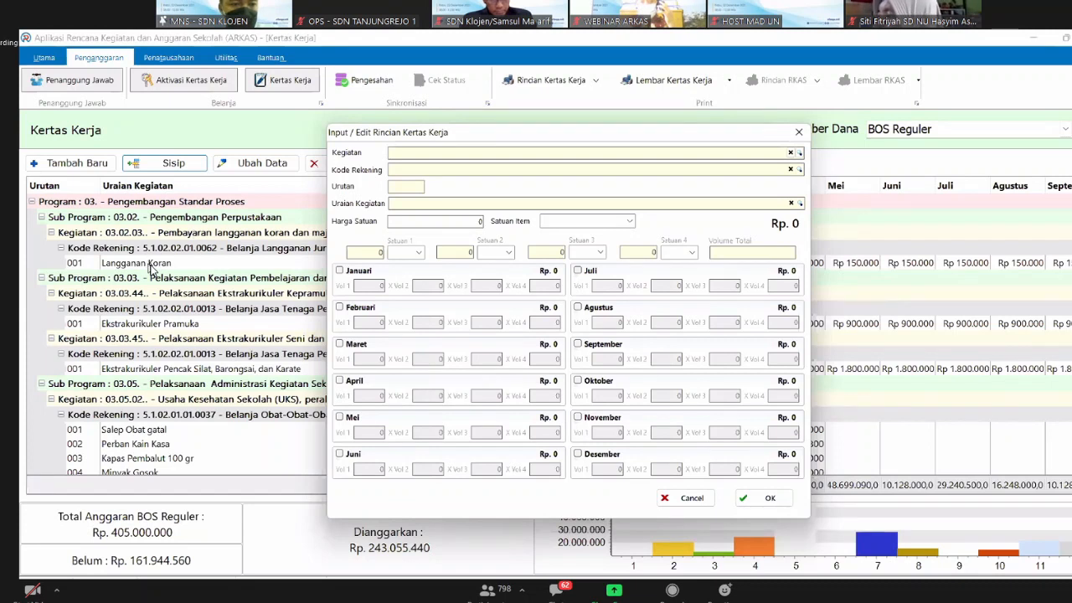
left_click(798, 132)
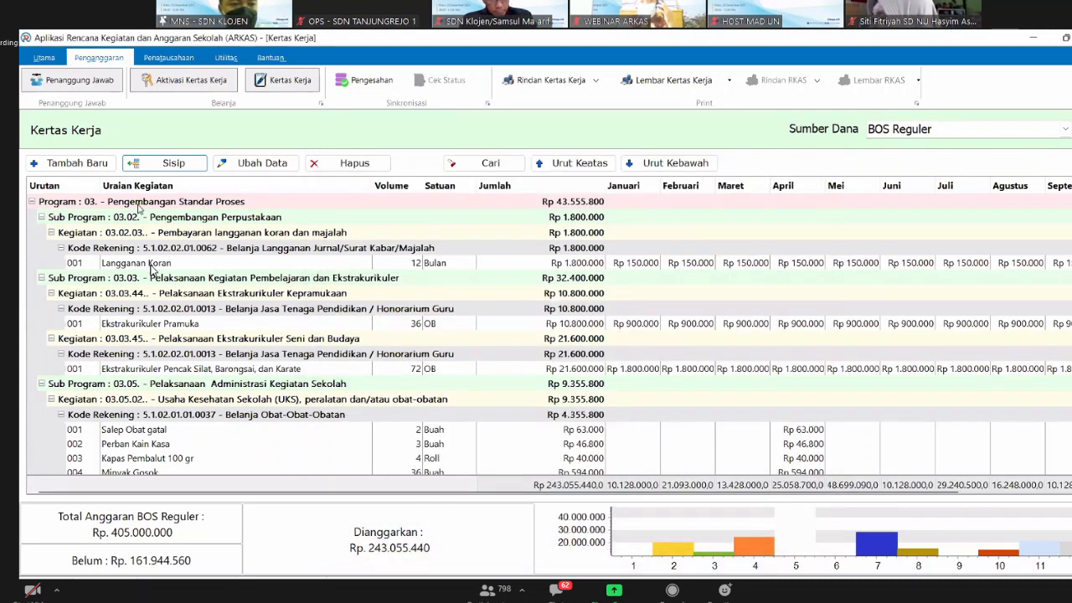
- Insert a new worksheet detail and set its Kegiatan to 01.03.05, the Try Out assessment preparation activity, found by searching "try"
left_click(174, 163)
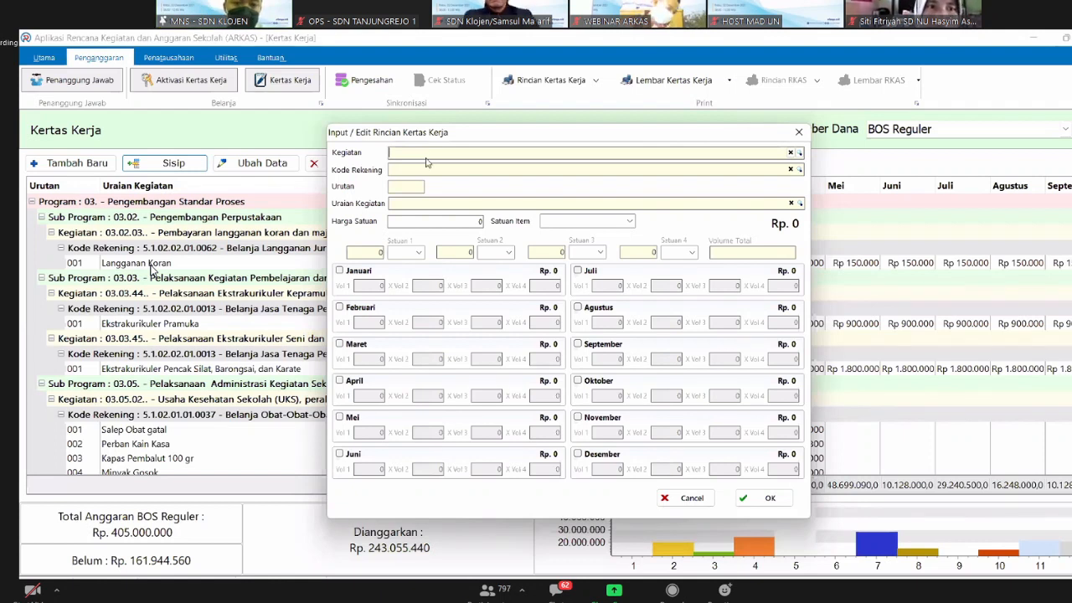
type("try")
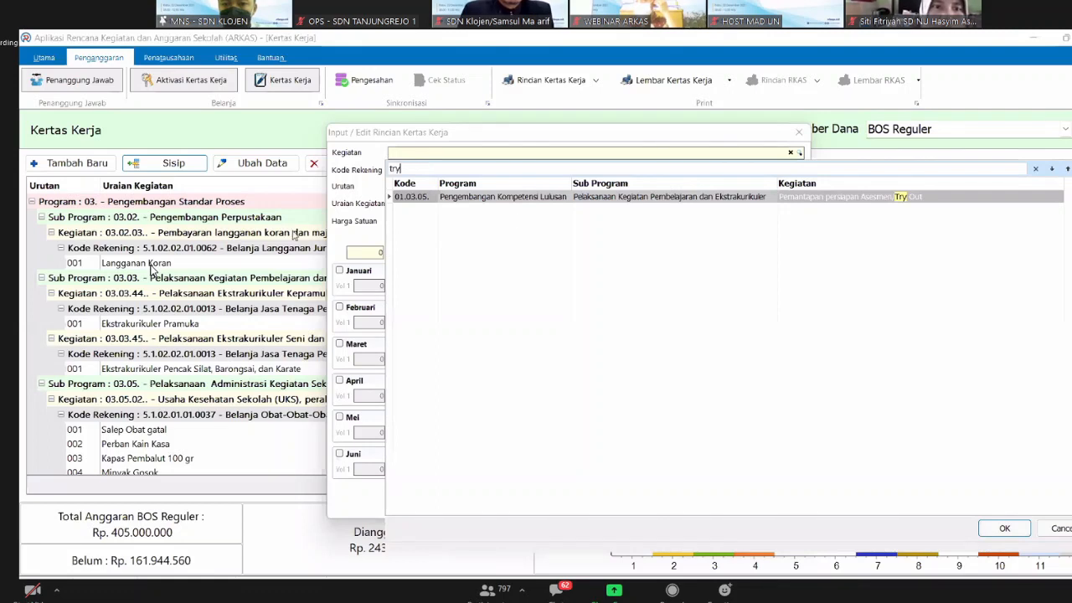
double_click(602, 199)
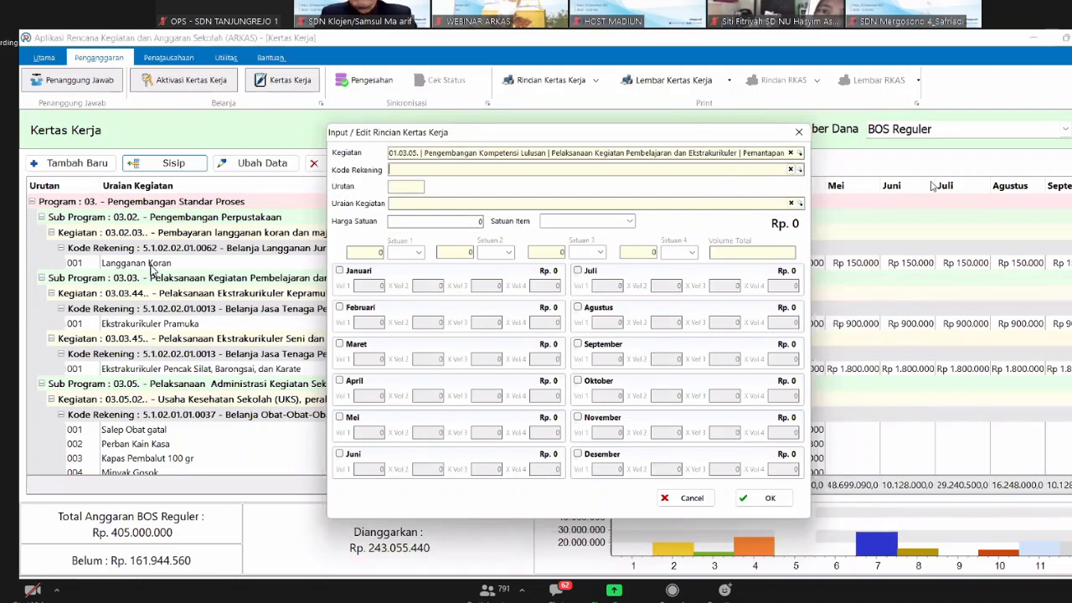
- Look through the Kode Rekening options for the new detail, from the goods codes down to the service codes
left_click(799, 170)
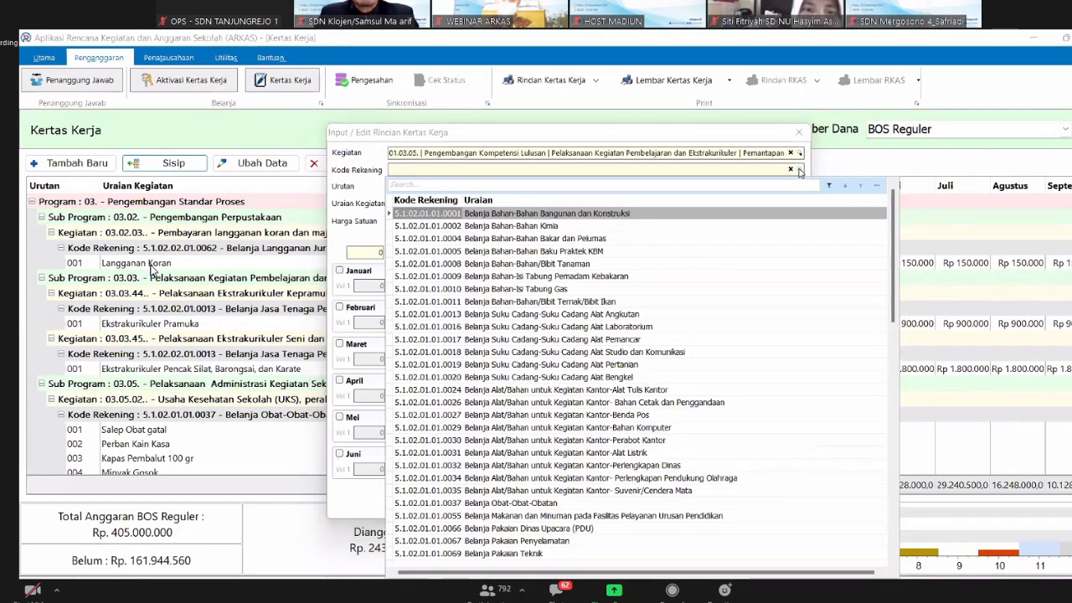
key("Down")
key("Down")
key("Down")
key("Down")
key("Down")
key("Down")
key("Down")
key("Down")
key("Down")
key("Down")
key("Down")
key("Down")
key("Down")
key("Down")
key("Down")
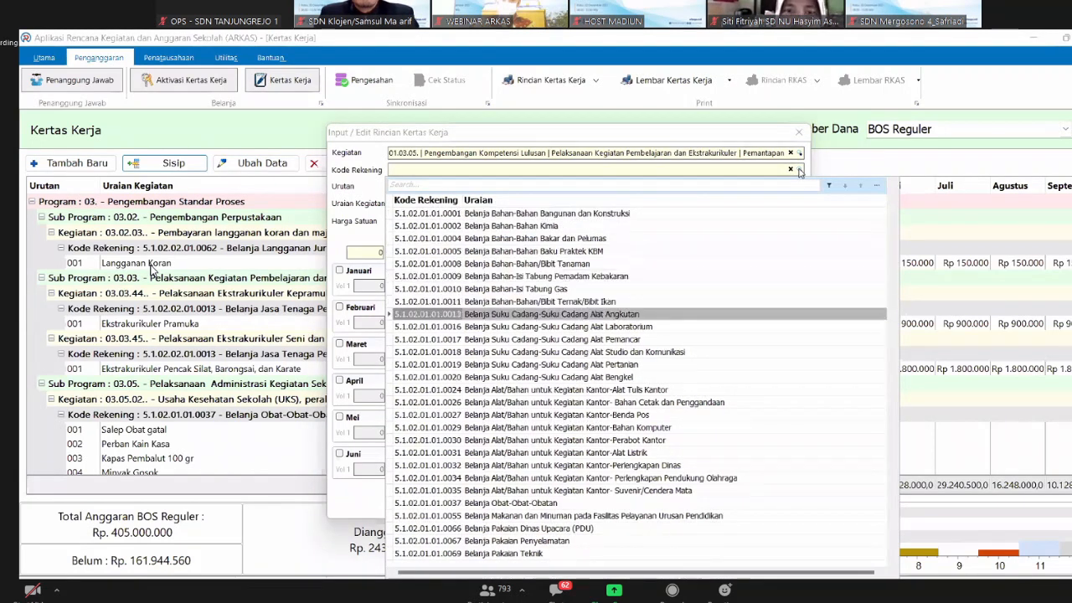
key("Down")
key("Down")
key("Down")
key("Down")
key("Down")
key("Down")
key("Down")
key("Down")
key("Down")
key("Down")
key("Down")
key("Down")
key("Down")
key("Down")
key("Down")
key("Down")
key("Down")
key("Down")
key("Down")
key("Down")
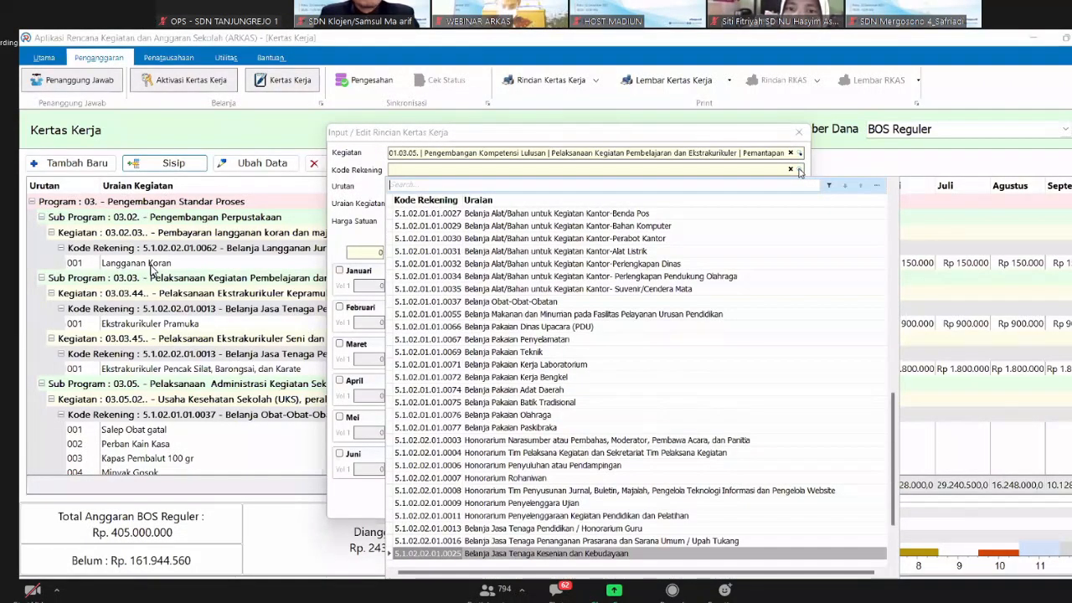
- Search the account codes for "tr" and "try ou", and clear the search text
type("tr")
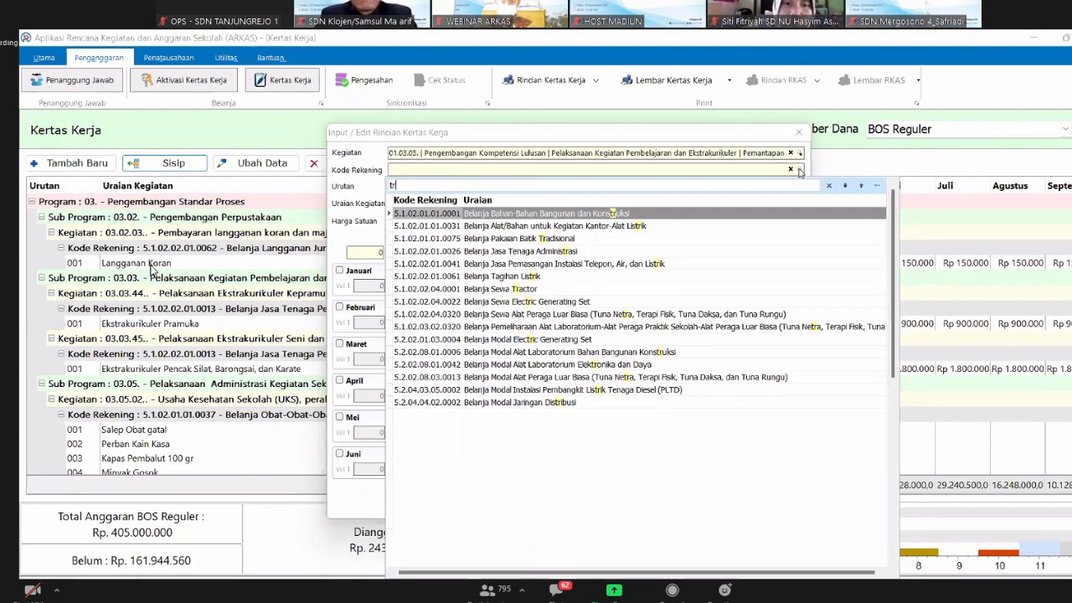
key("BackSpace")
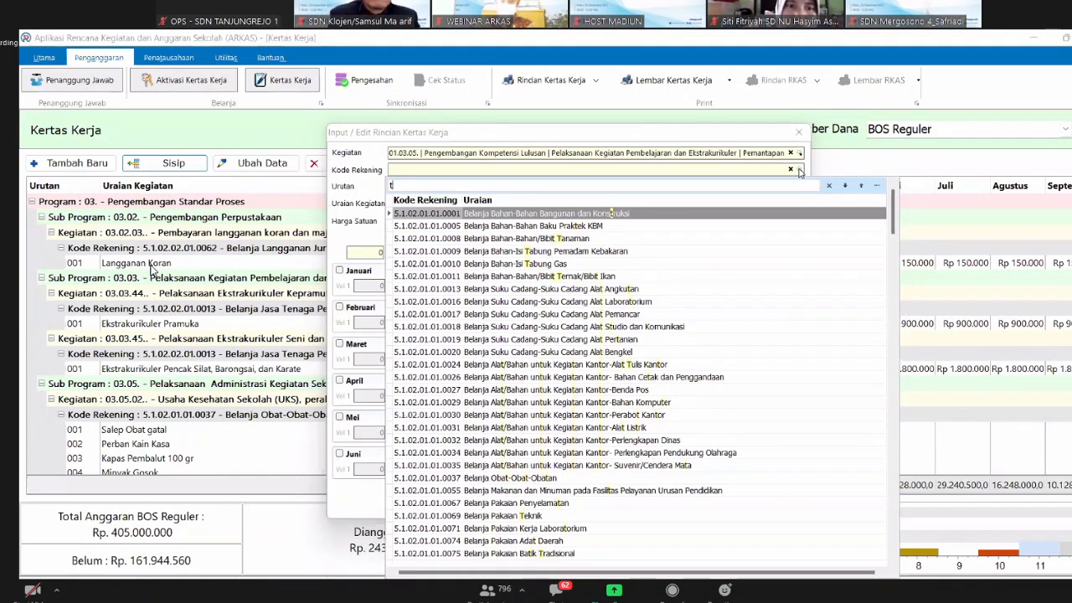
type("ry ou")
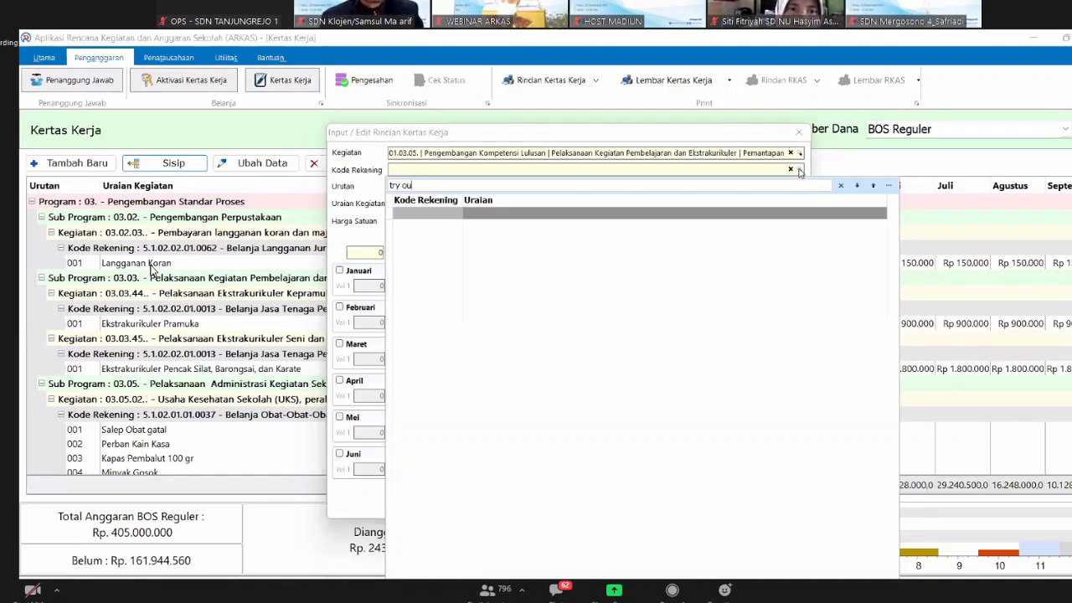
key("BackSpace")
key("BackSpace")
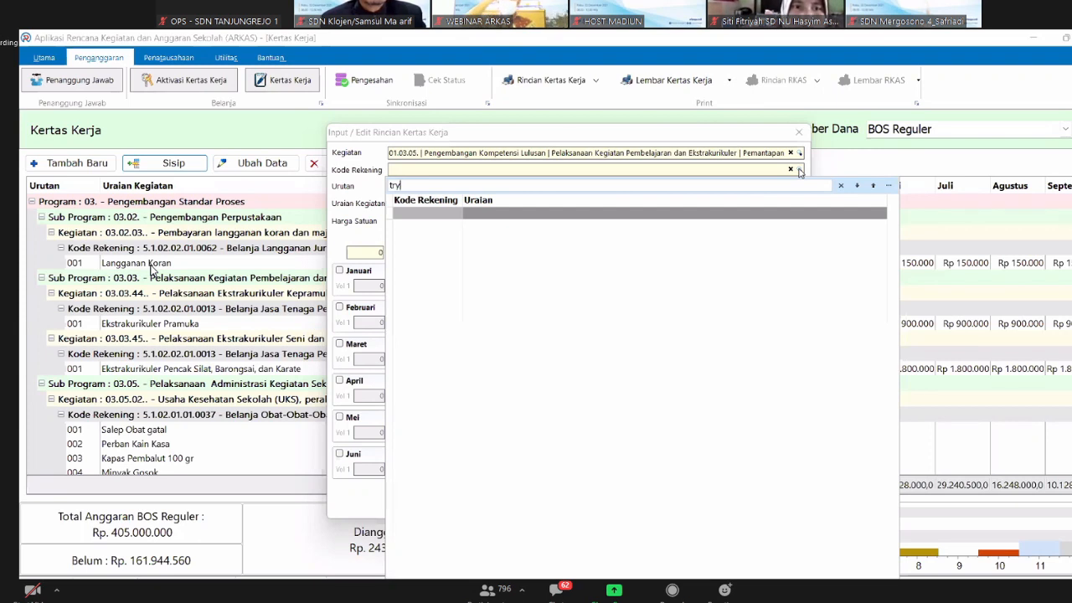
key("BackSpace")
key("BackSpace")
key("BackSpace")
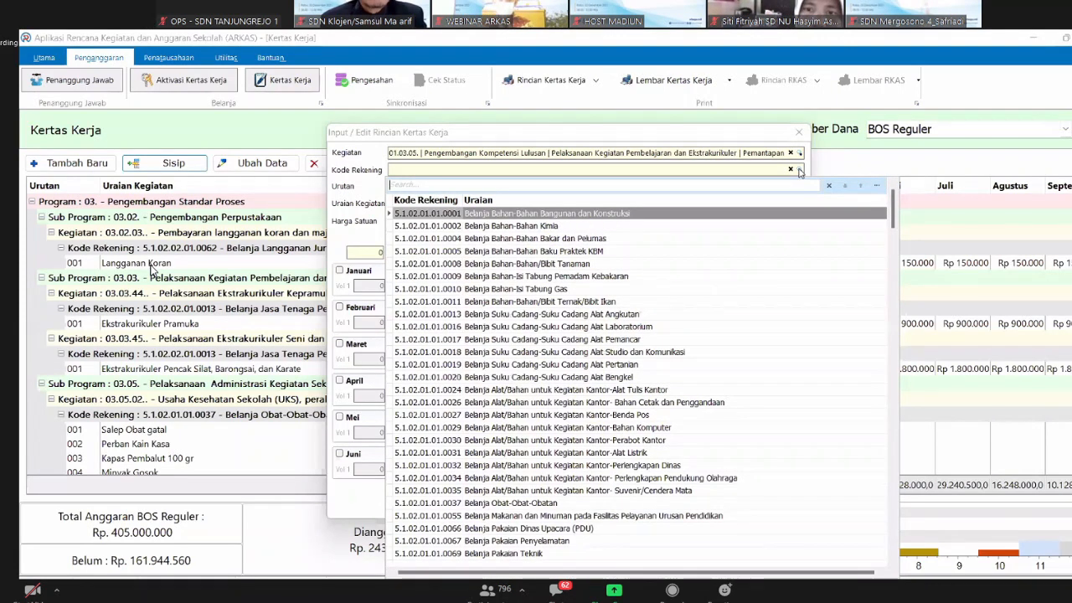
- Browse the unfiltered account codes again, from Belanja Bahan-Bahan Kimia down to the Honorarium entries
key("Down")
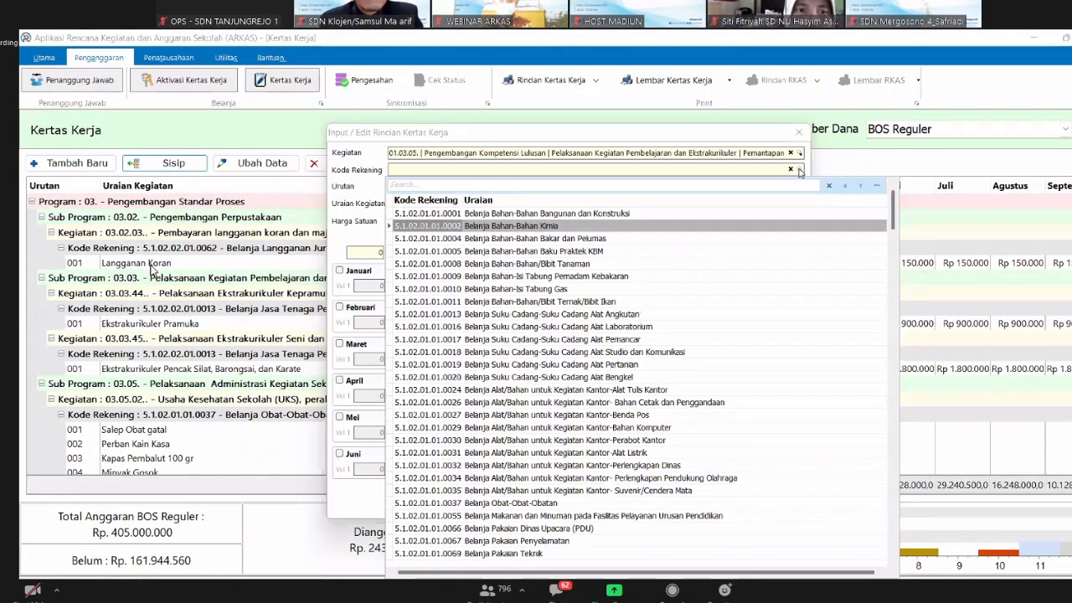
key("Down")
key("Down")
key("Down")
key("Down")
key("Down")
key("Down")
key("Down")
key("Down")
key("Down")
key("Down")
key("Down")
key("Down")
key("Down")
key("Down")
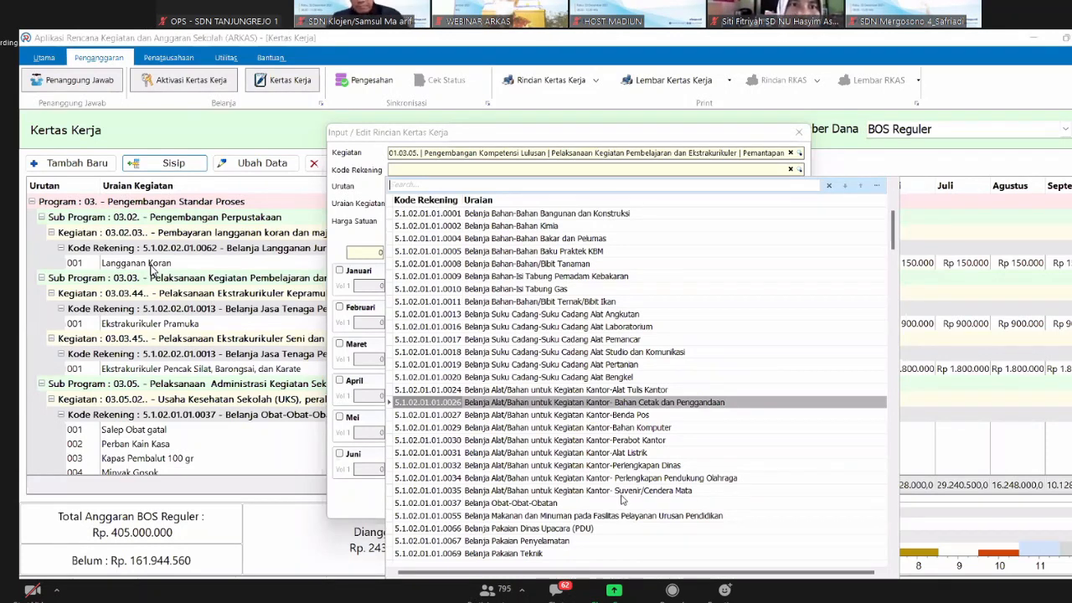
key("Down")
key("Down")
key("Down")
key("Down")
key("Down")
key("Down")
key("Down")
key("Down")
key("Down")
key("Down")
key("Down")
key("Down")
key("Down")
key("Down")
key("Down")
key("Down")
key("Down")
key("Down")
key("Down")
key("Down")
key("Down")
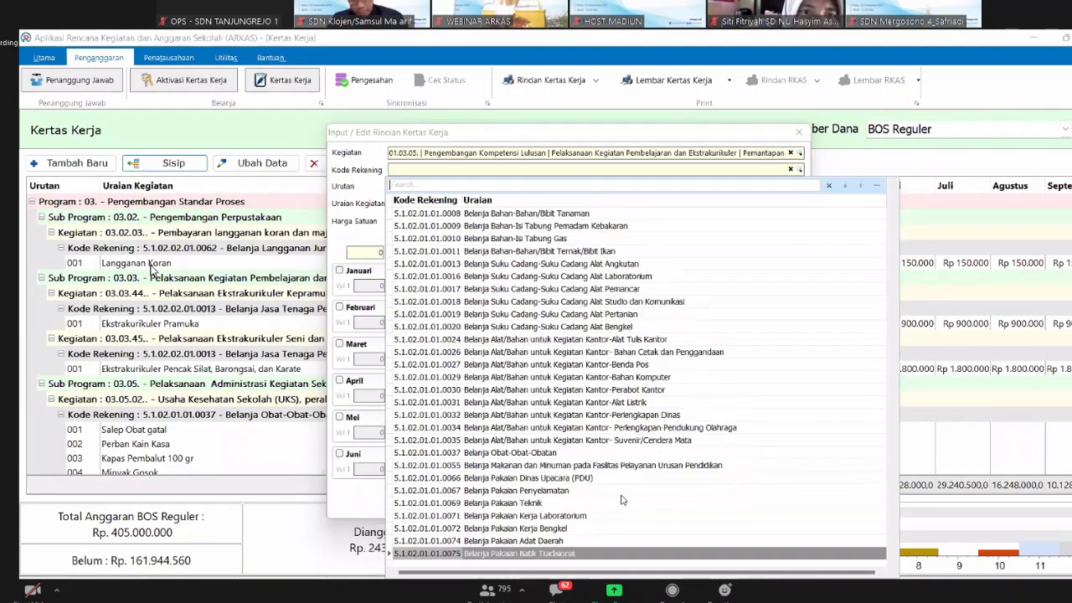
key("Down")
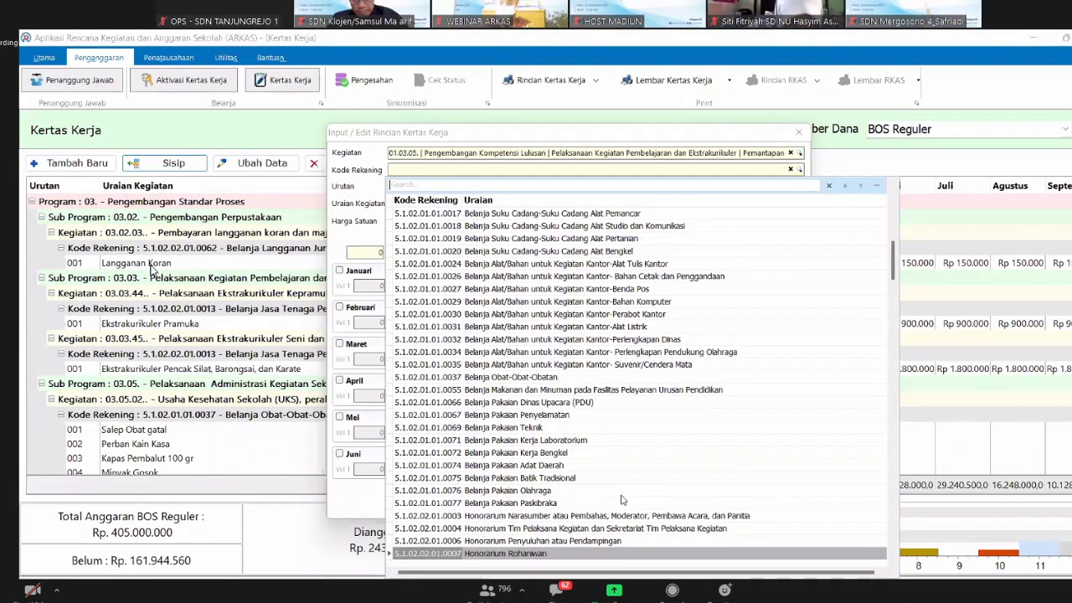
- Set the detail's Kode Rekening to 5.1.02.01.01.0026, Bahan Cetak dan Penggandaan, after searching the codes for "pen"
type("pe")
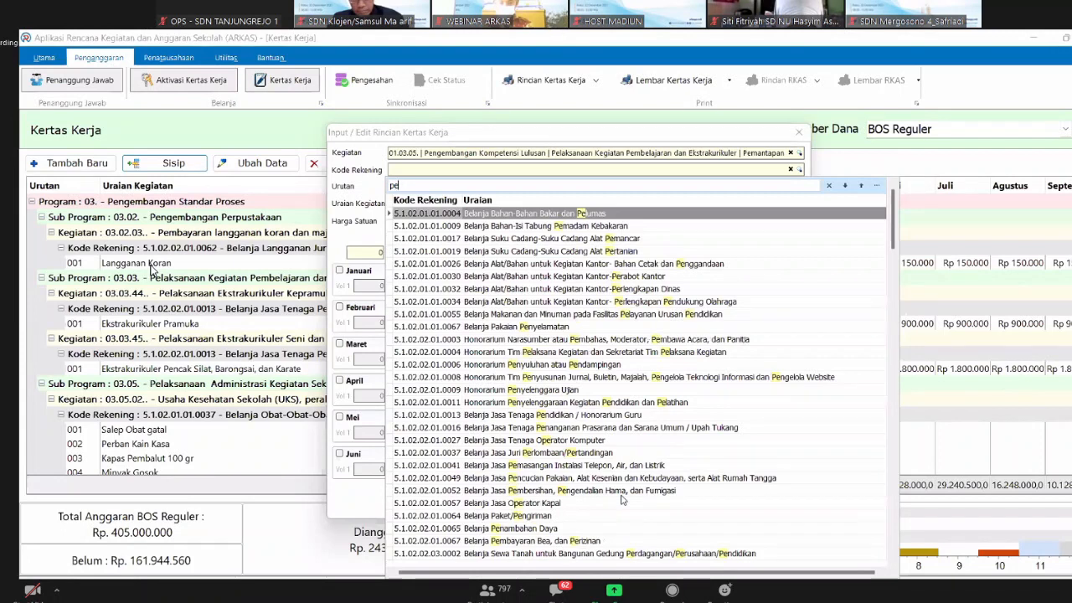
type("n")
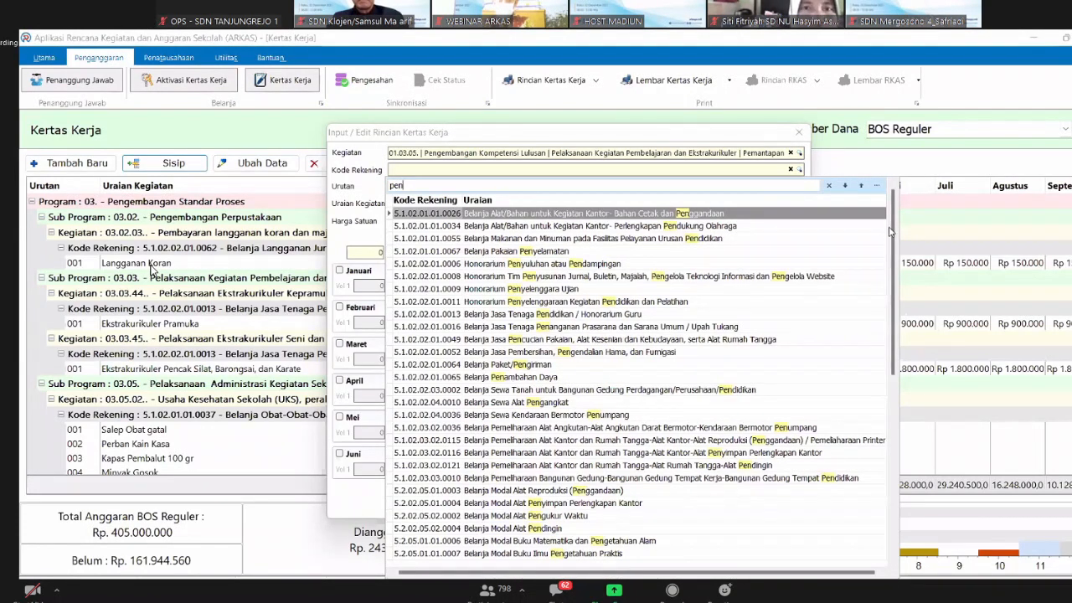
left_click(829, 185)
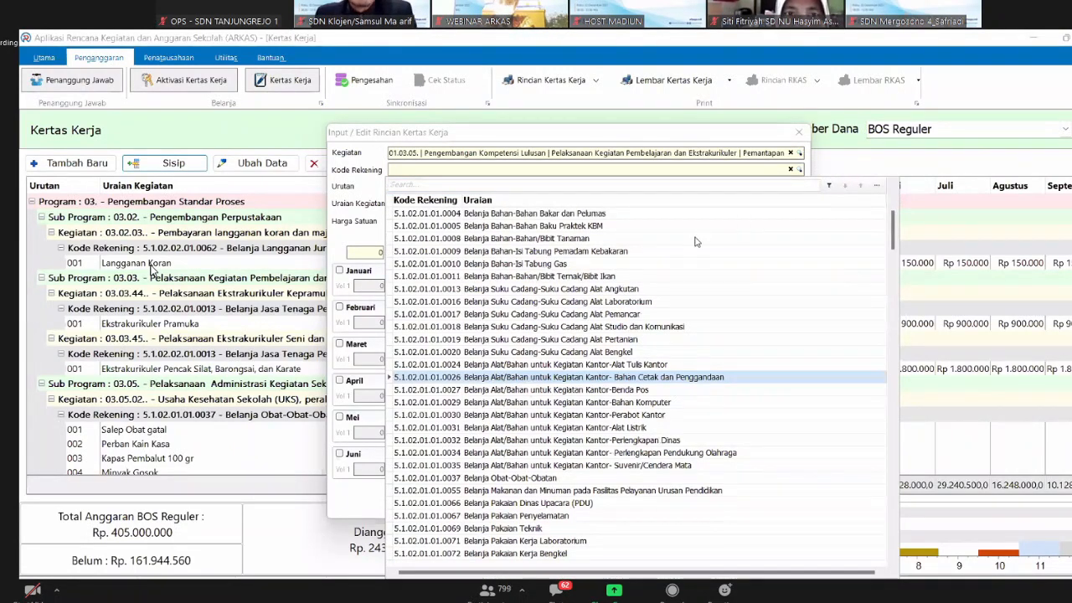
key("Down")
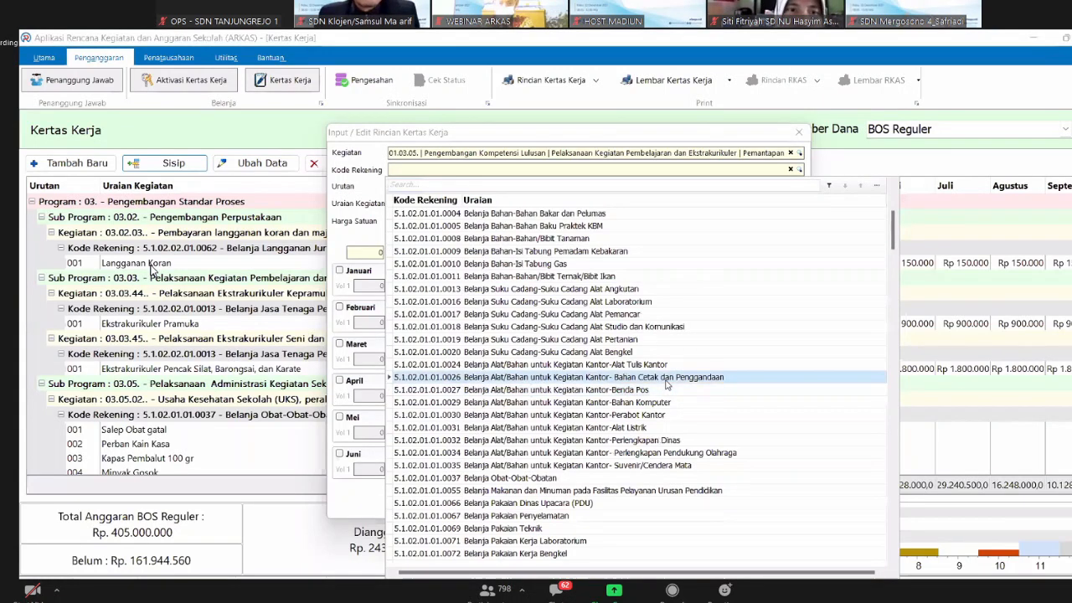
left_click(665, 379)
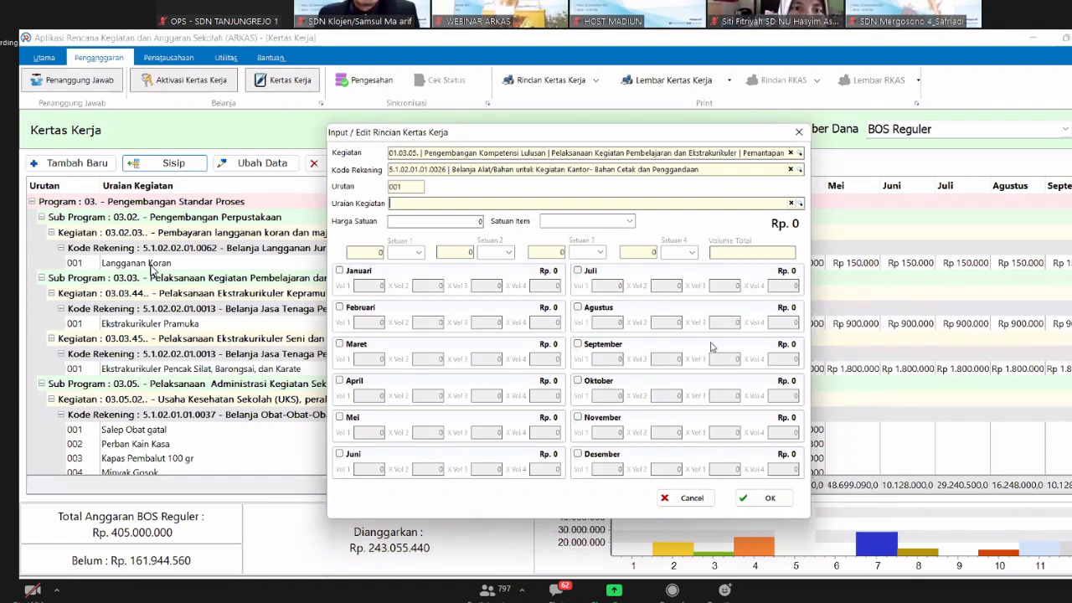
- Search the Uraian Kegiatan items for "foto", pick Foto Copy Filio dan Kuarto, and set its Harga Satuan to 300
left_click(800, 203)
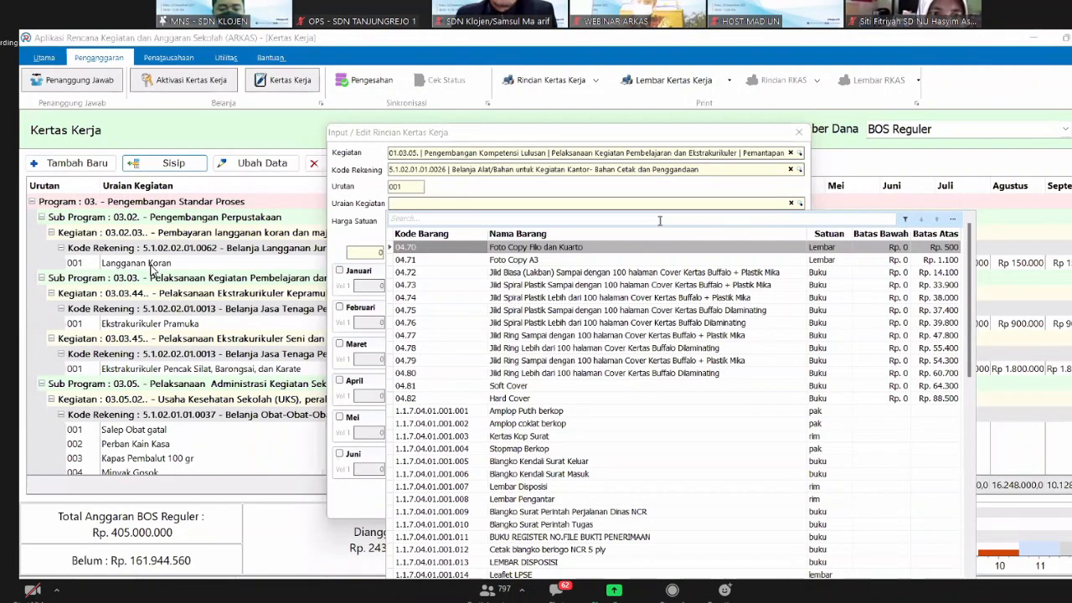
type("foto")
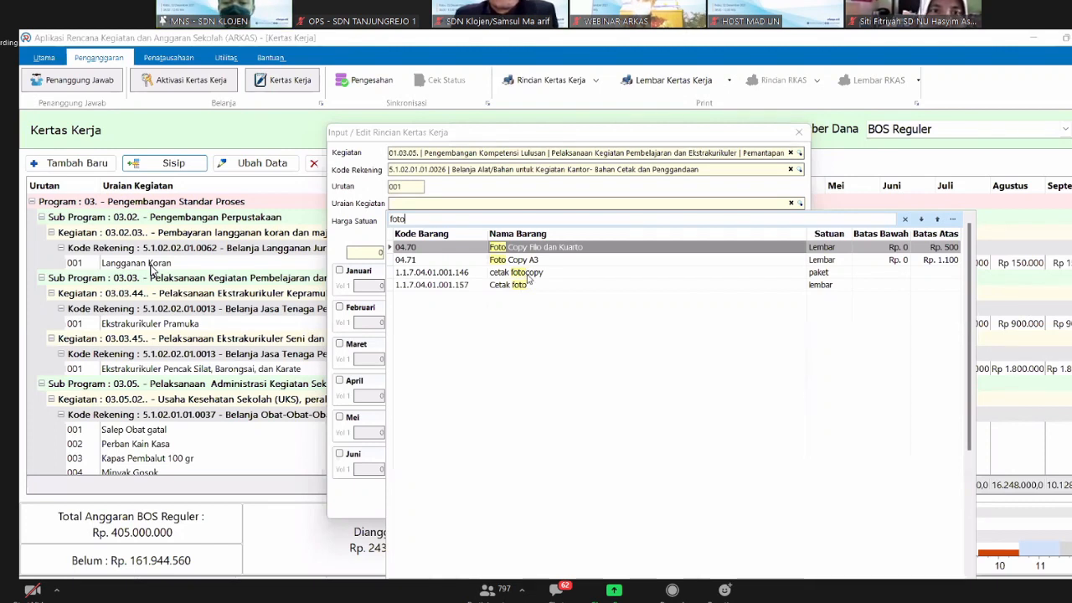
left_click(534, 250)
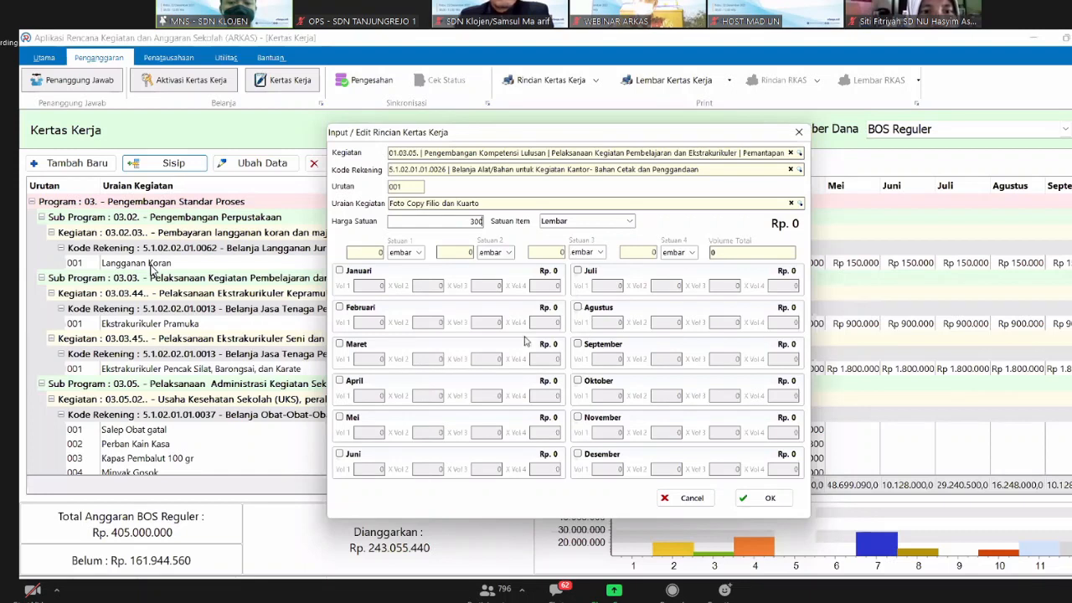
- Budget the photocopy item in November with Vol 1 of 500 and Vol 2 of 2, and save the detail
left_click(580, 419)
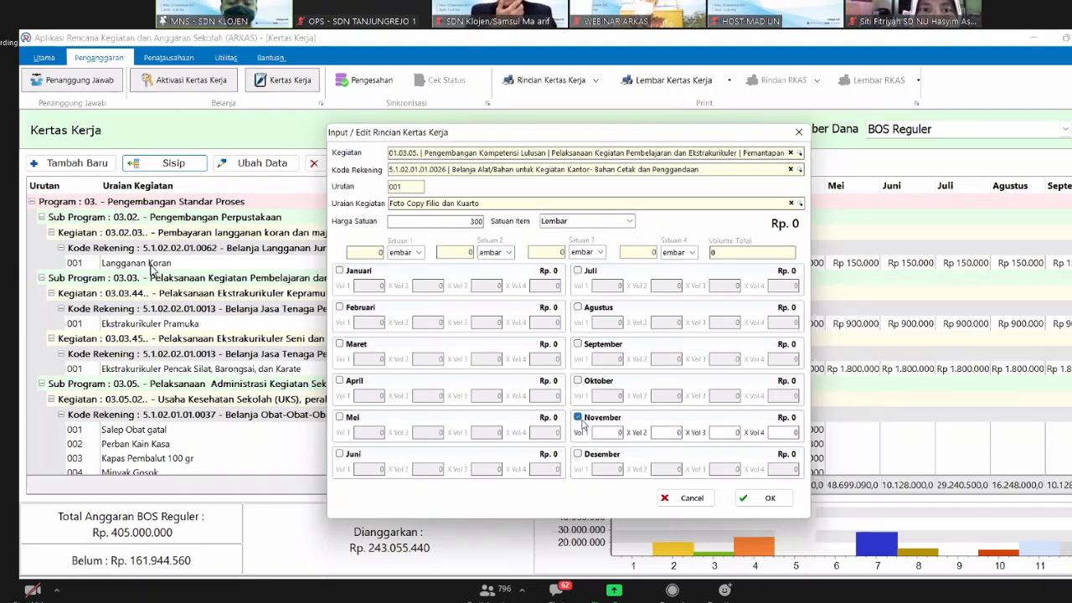
left_click(628, 433)
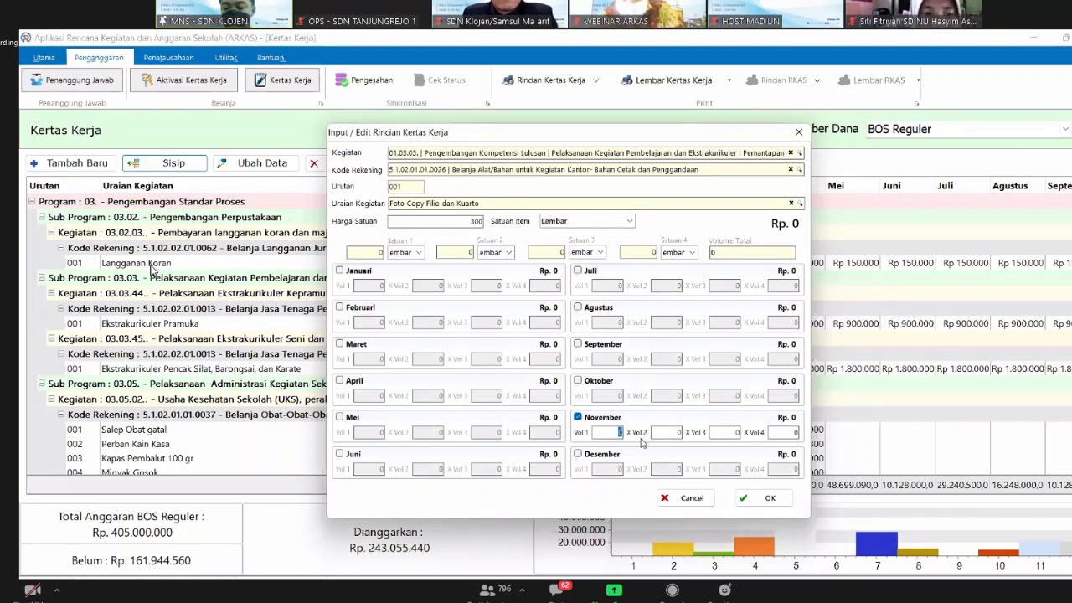
type("500")
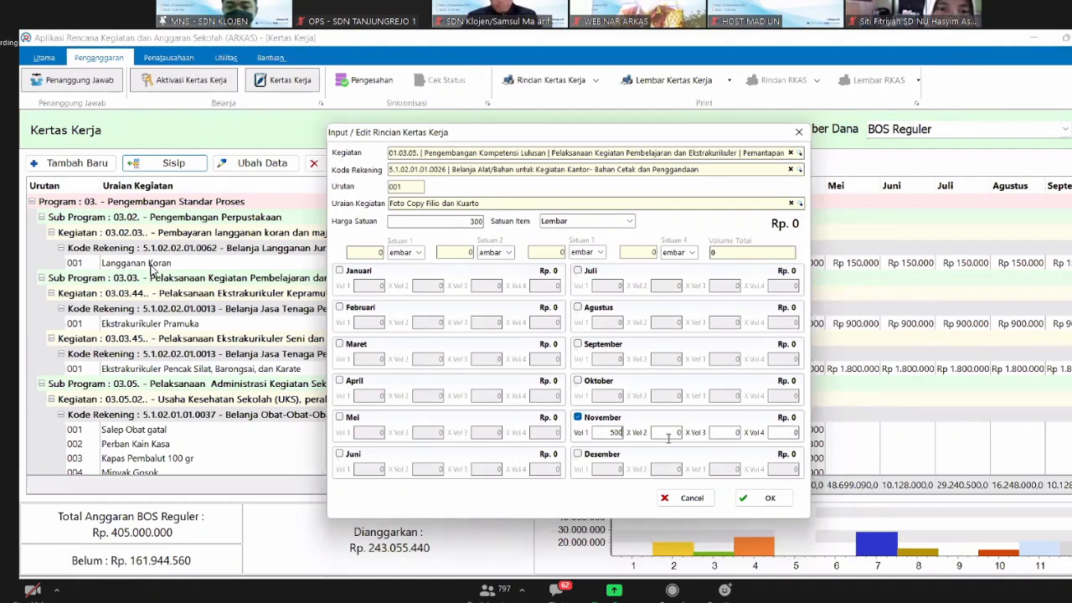
key("Tab")
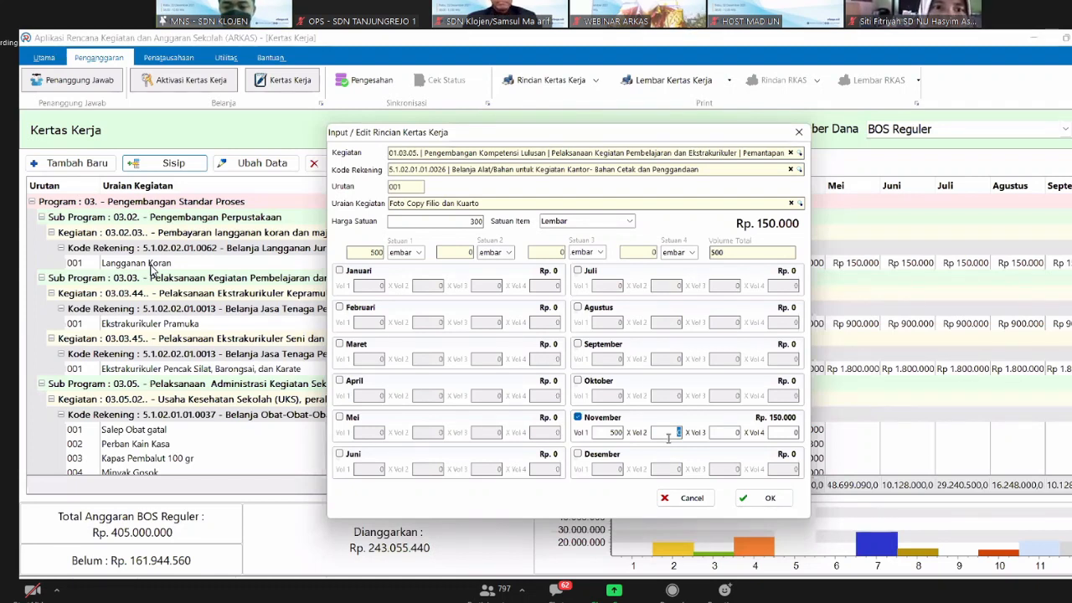
type("2")
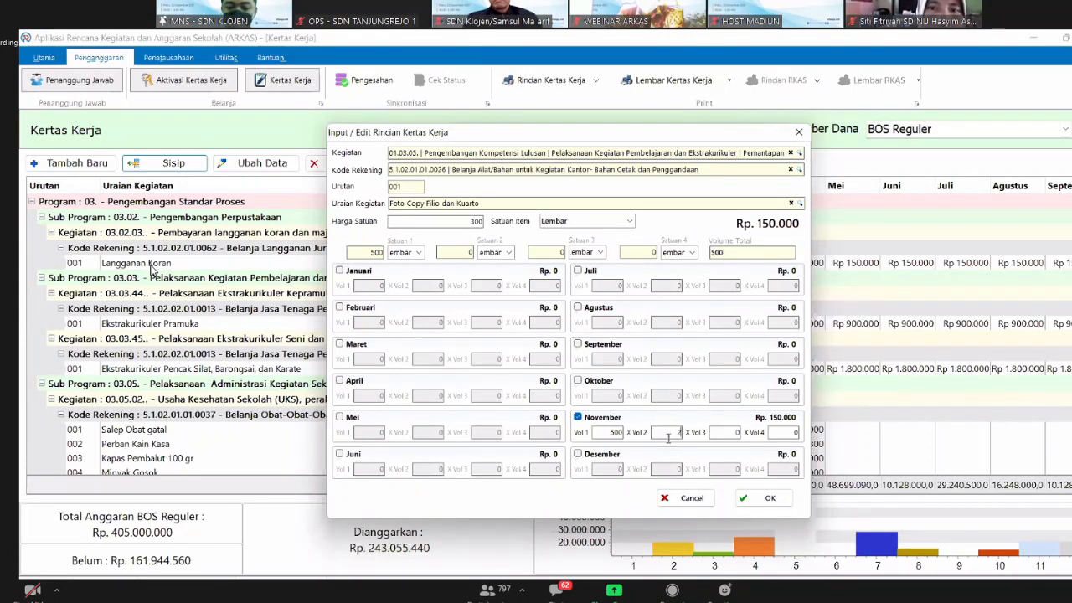
key("Tab")
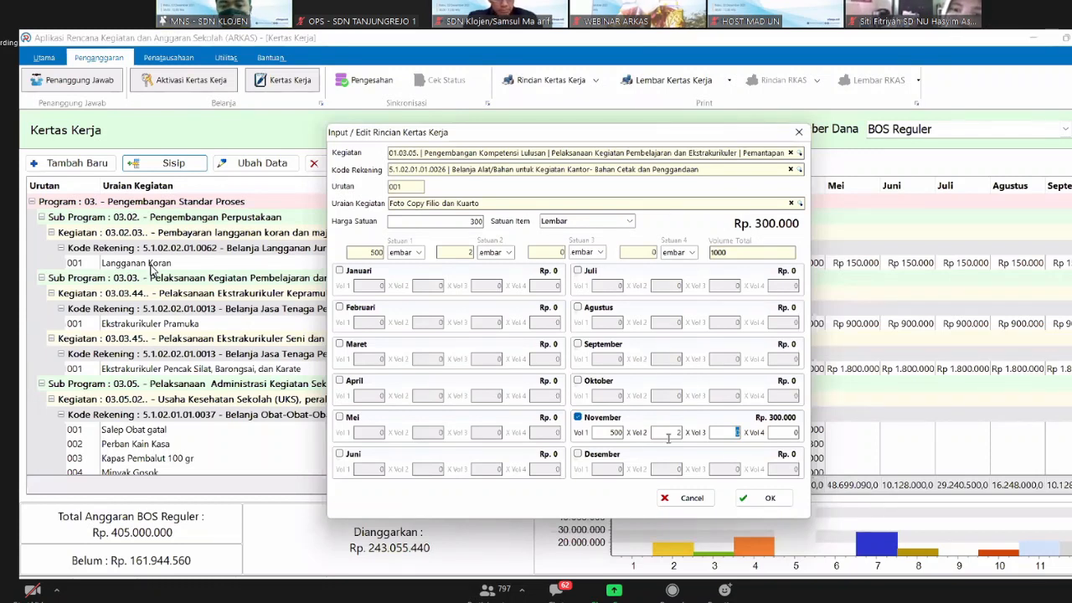
left_click(765, 499)
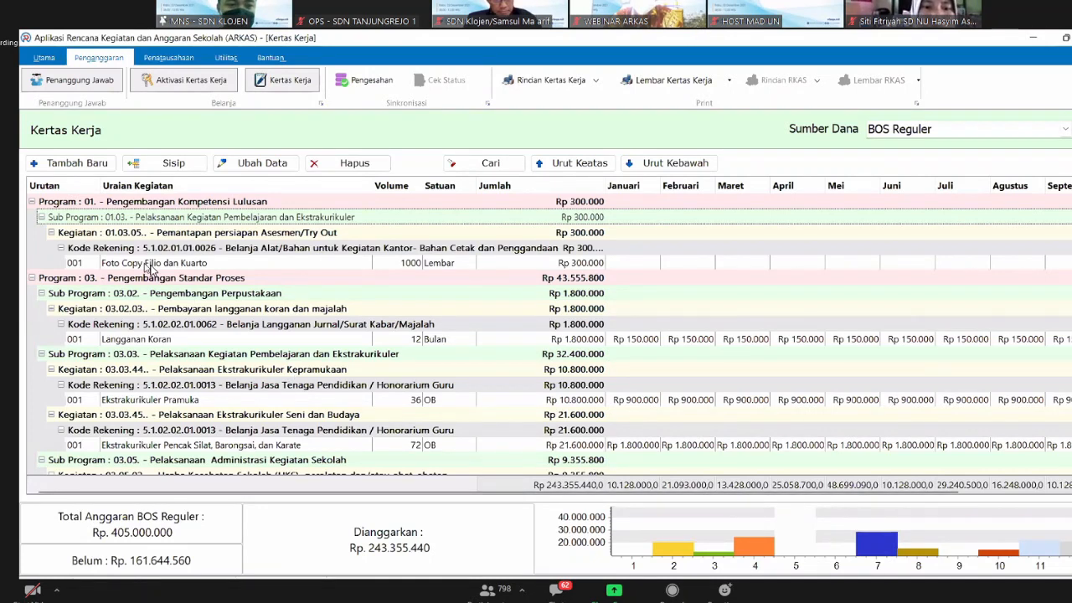
- Review the BOS Reguler worksheet from the Foto Copy Filio dan Kuarto row down to the UKS medicine items, leaving the photocopy row selected
left_click(149, 264)
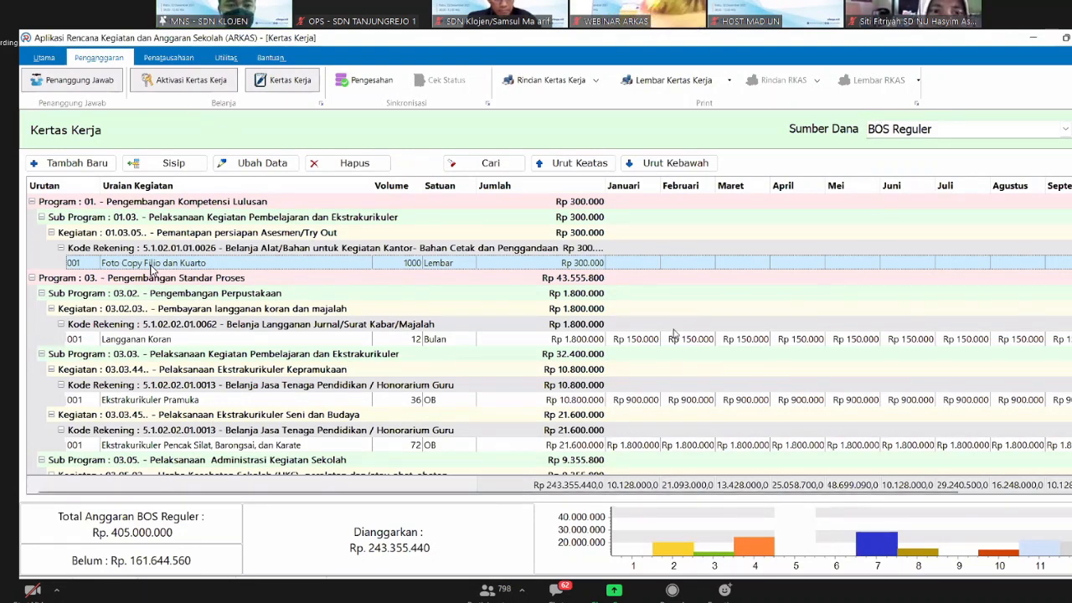
scroll(458, 329, "down", 4)
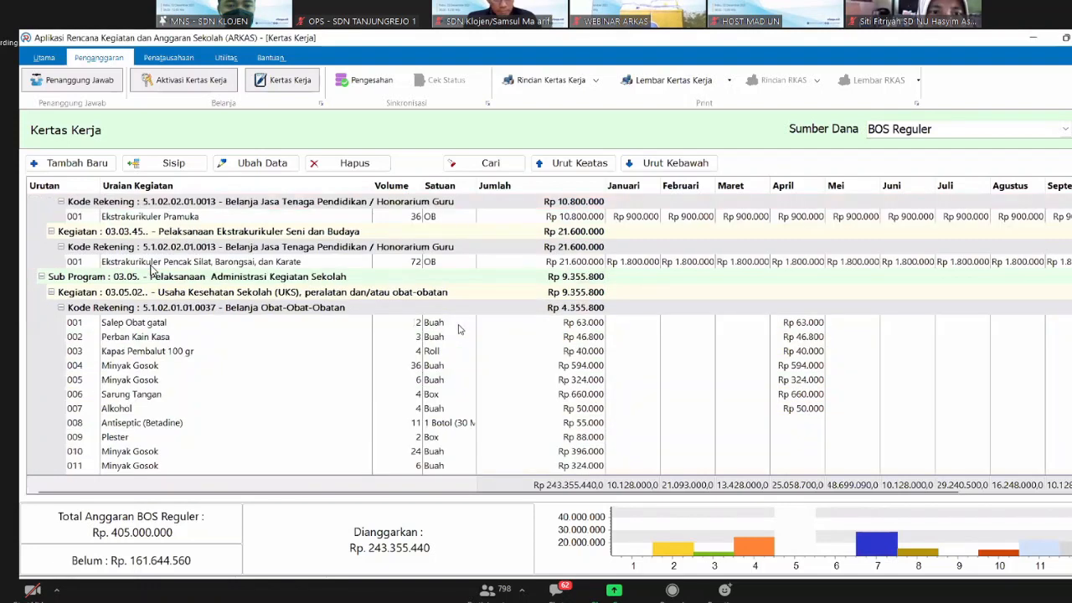
scroll(458, 330, "up", 4)
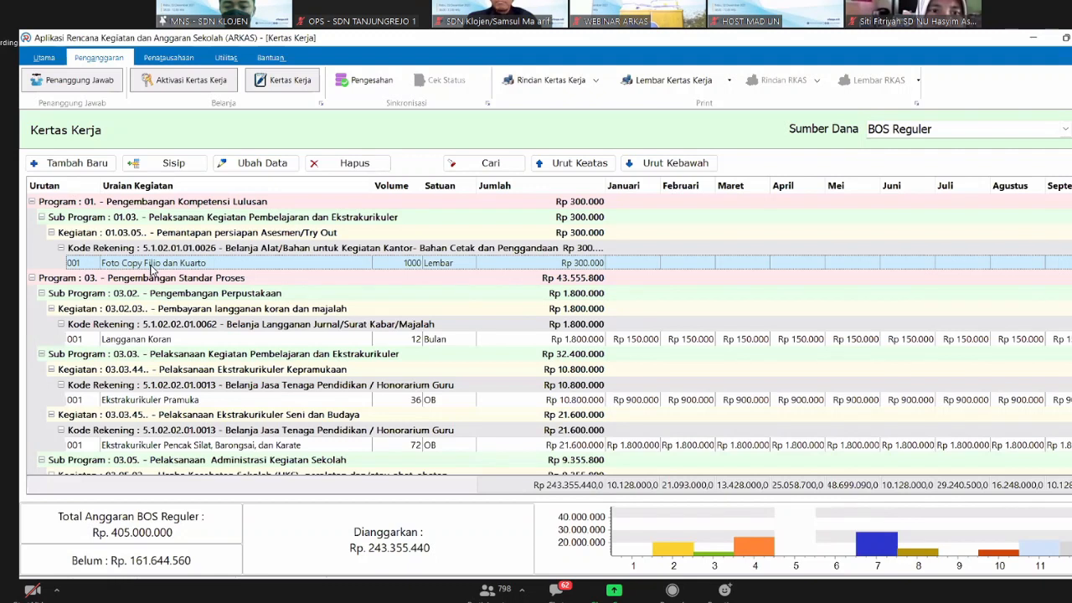
double_click(151, 266)
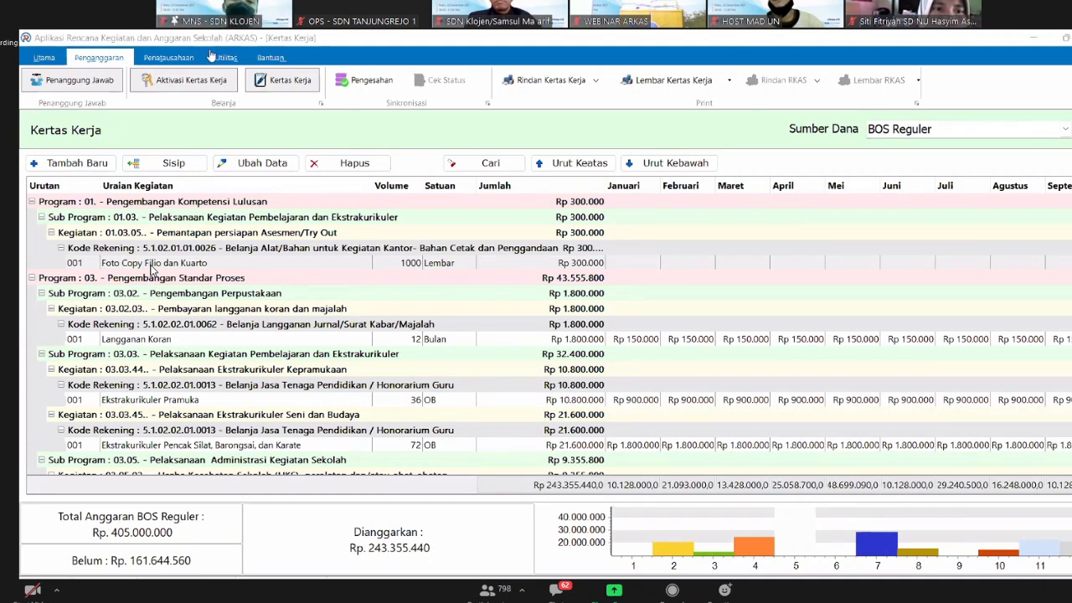
left_click(152, 265)
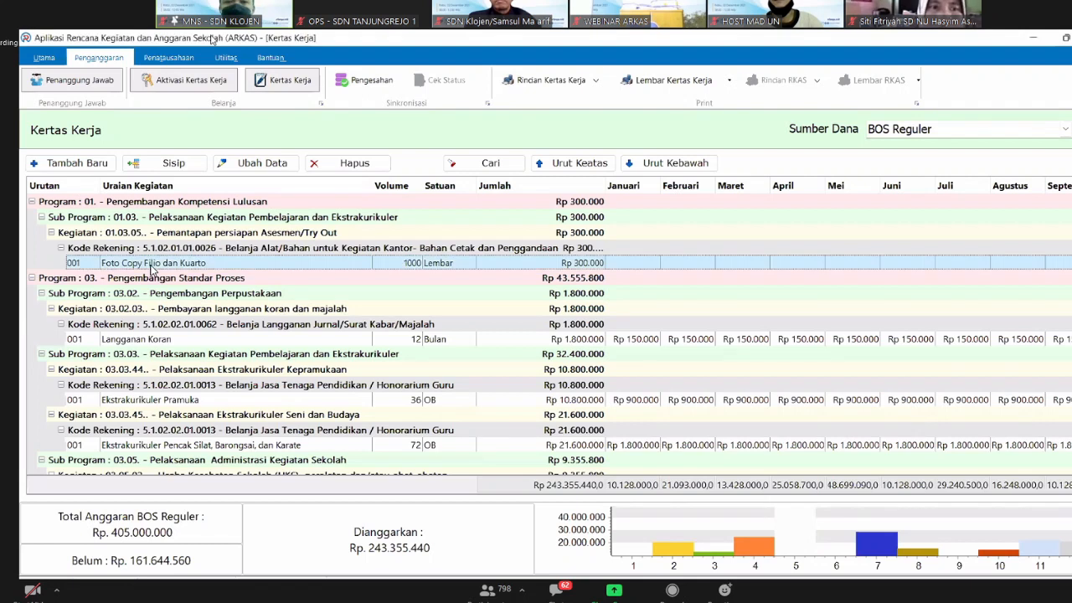